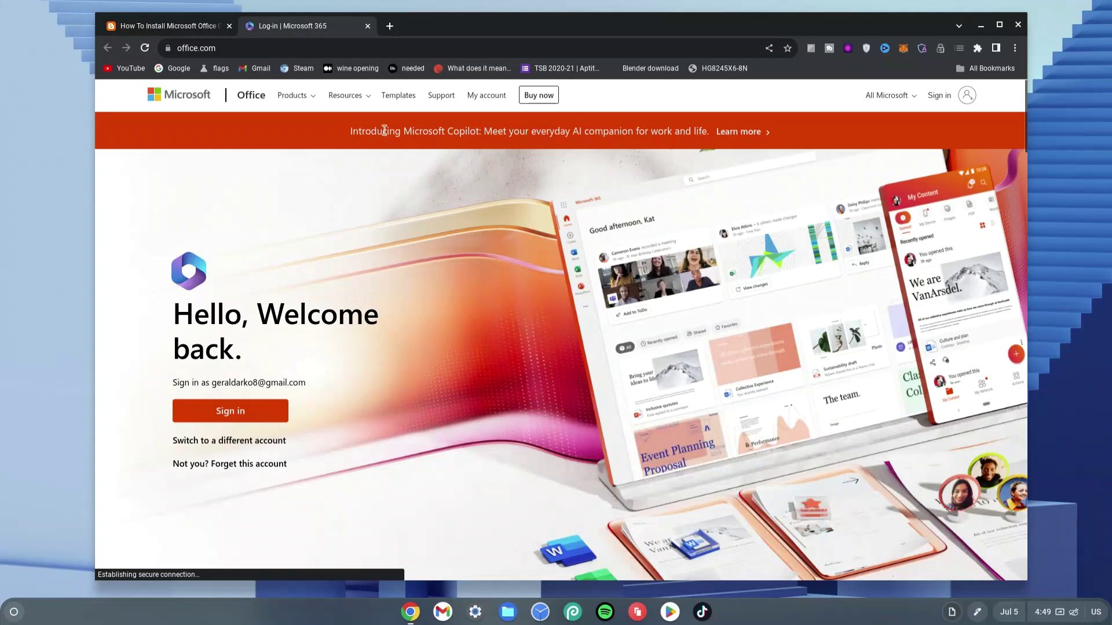
Sign in to Microsoft 365 with the remembered account and reach the home page.
left_click(944, 97)
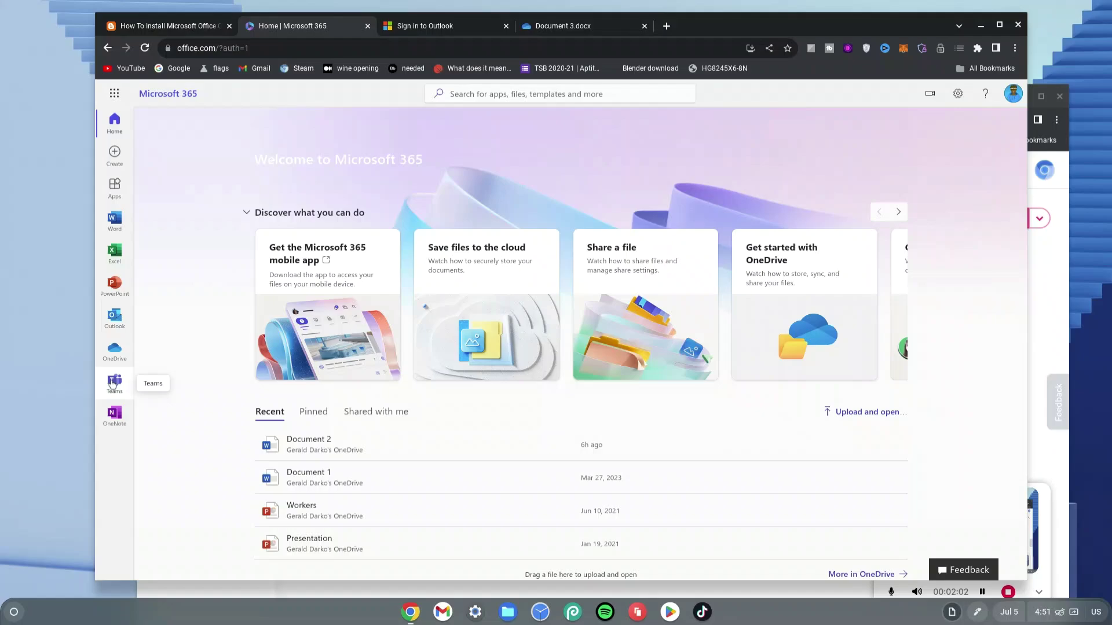
Show the full Apps page listing all Microsoft 365 apps.
left_click(119, 190)
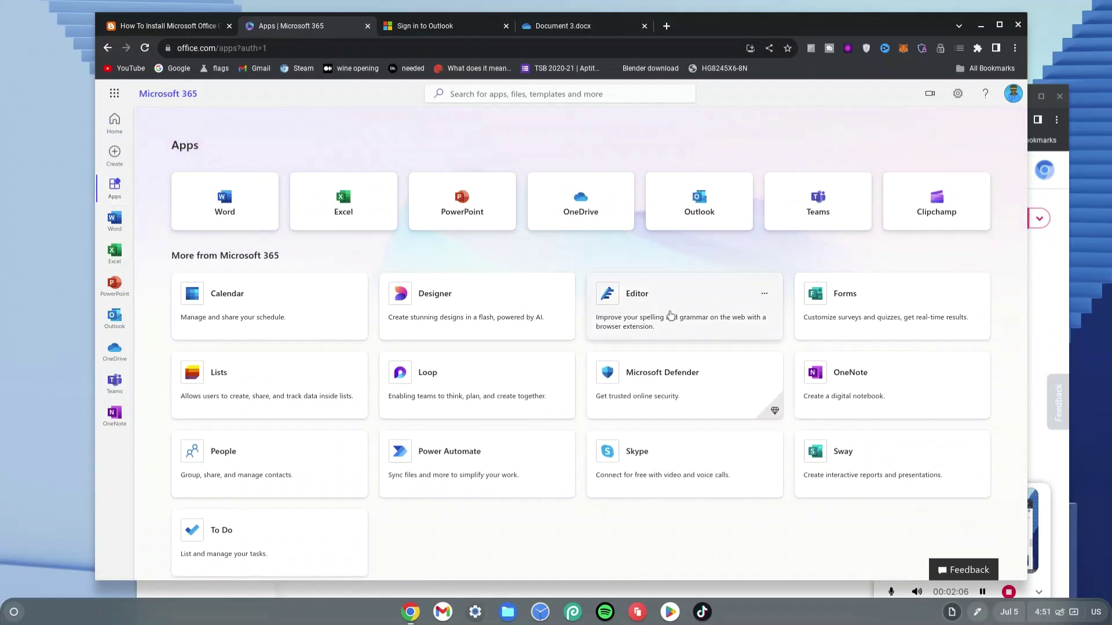
scroll(670, 317, "down", 3)
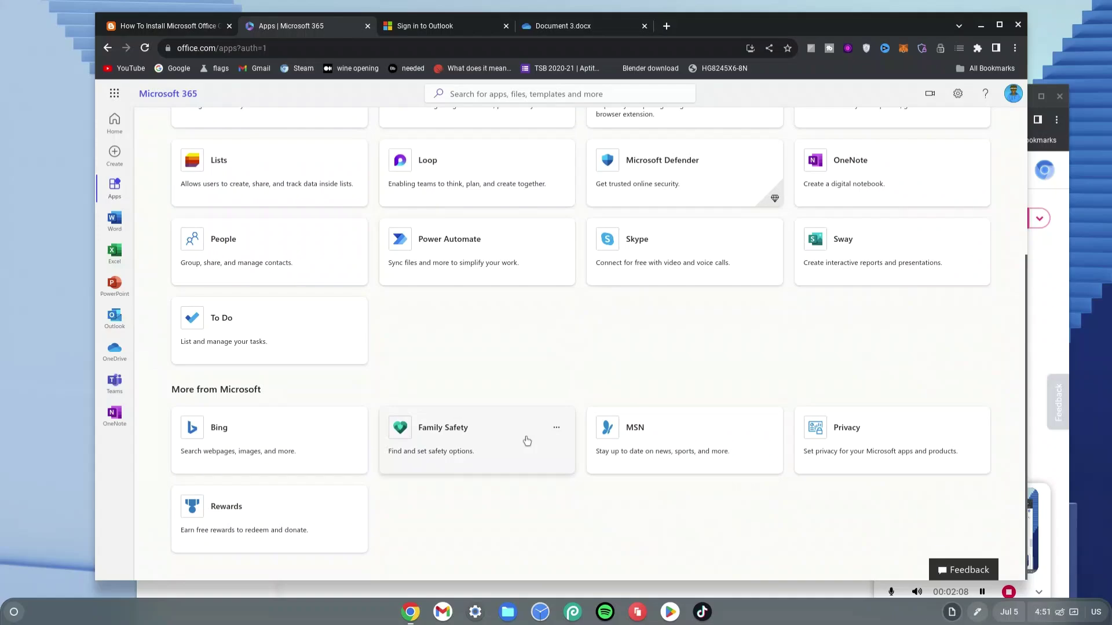
scroll(495, 416, "up", 1)
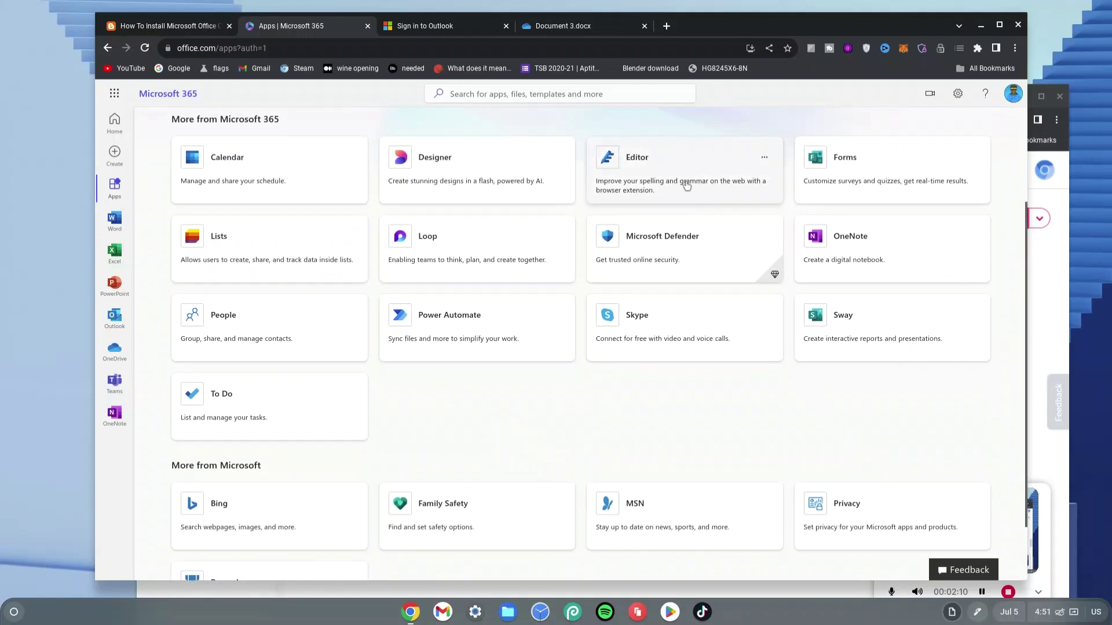
scroll(684, 180, "up", 2)
Open the Word web app's start page from the Word tile.
left_click(227, 201)
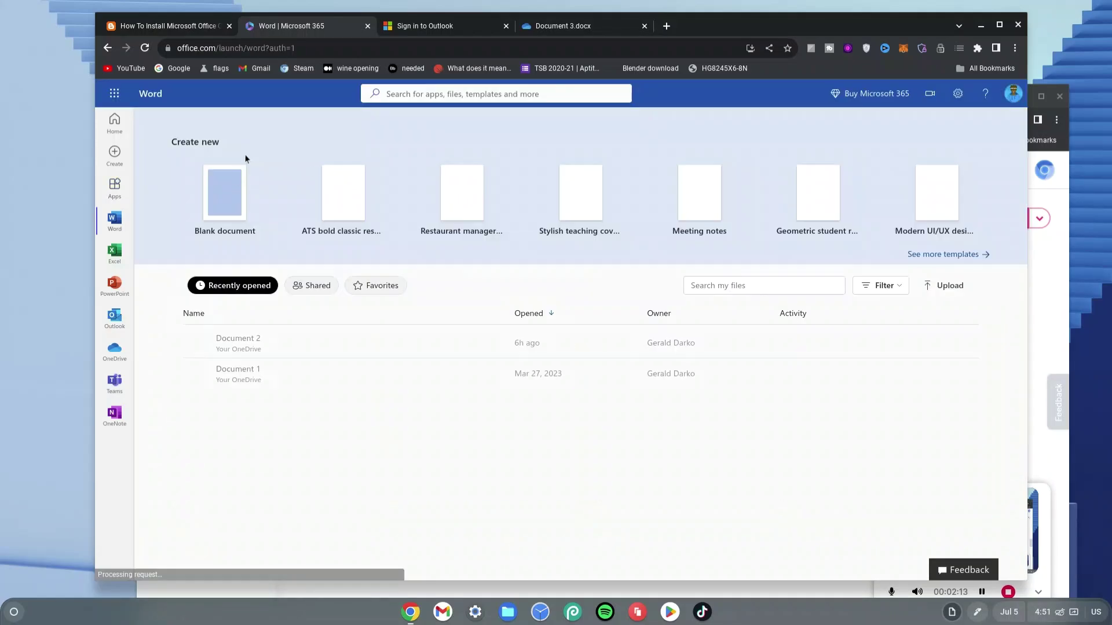